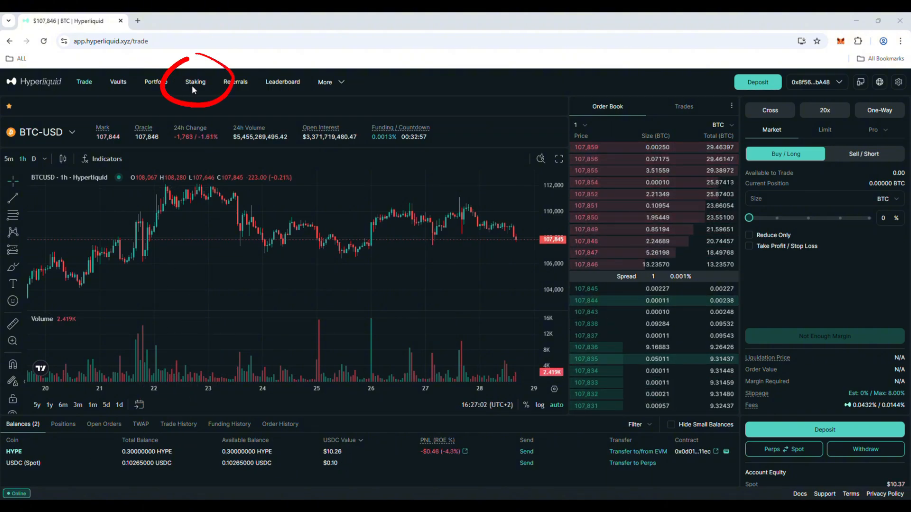
Step: From the Staking page, transfer 0.01 HYPE from the spot balance to the staking balance
{"action": "left_click", "coordinate": [191, 84]}
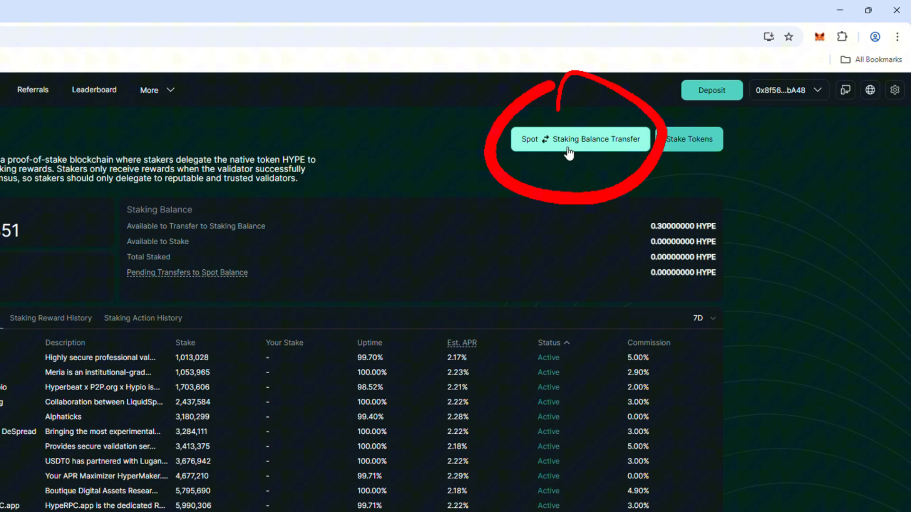
{"action": "left_click", "coordinate": [569, 153]}
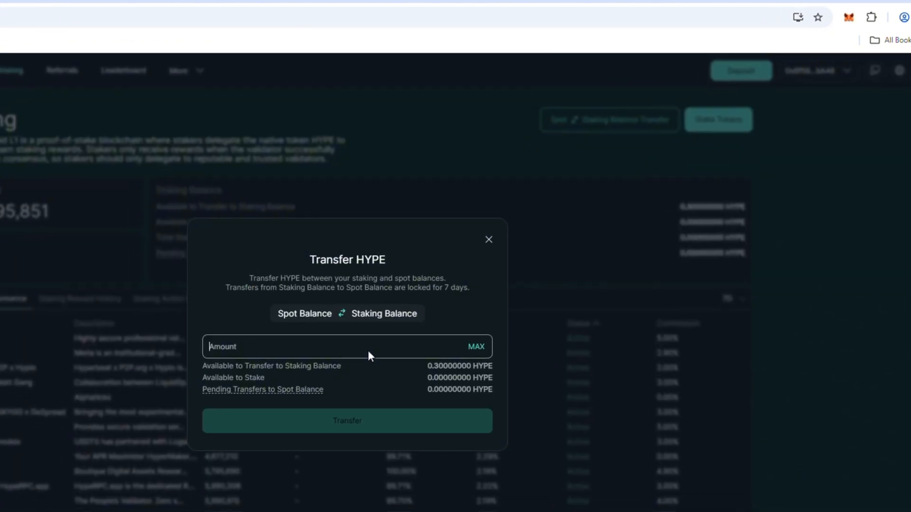
{"action": "left_click", "coordinate": [342, 366]}
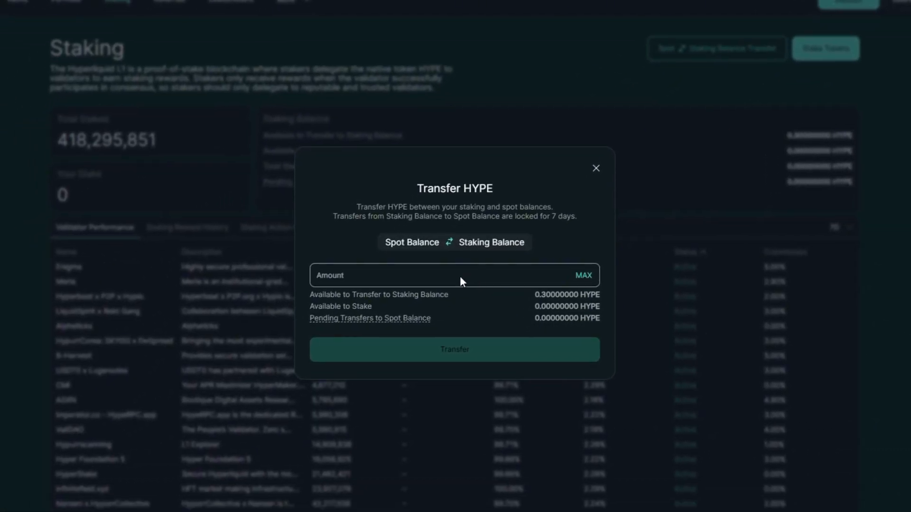
{"action": "type", "text": "0.01"}
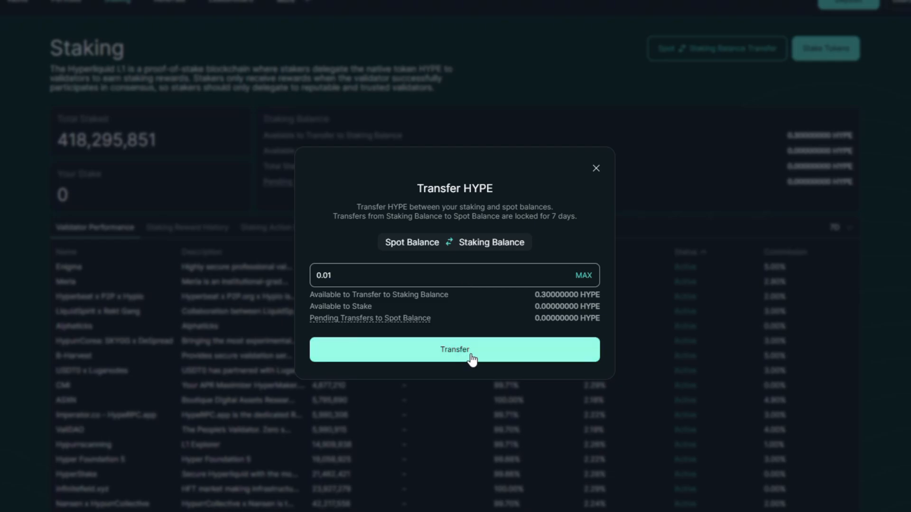
{"action": "left_click", "coordinate": [472, 355]}
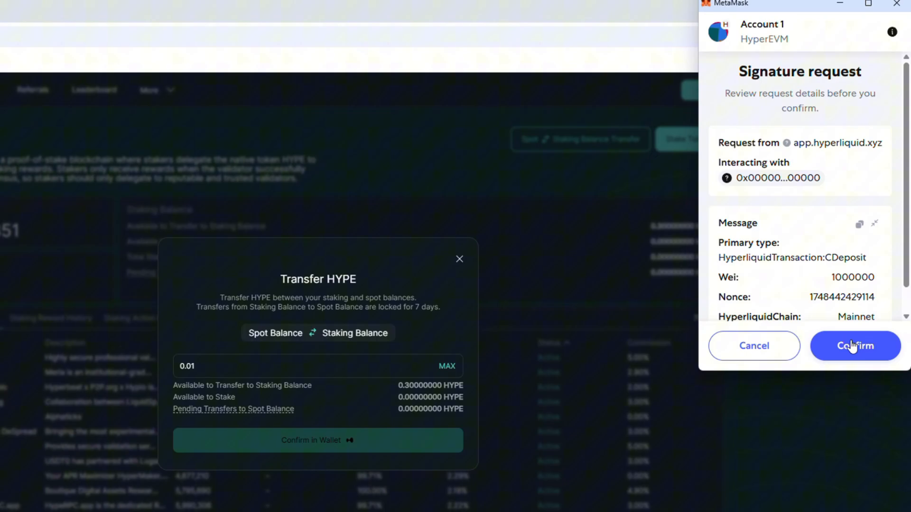
Step: Confirm the transfer in MetaMask and verify 0.01 HYPE is now available to stake
{"action": "left_click", "coordinate": [853, 346]}
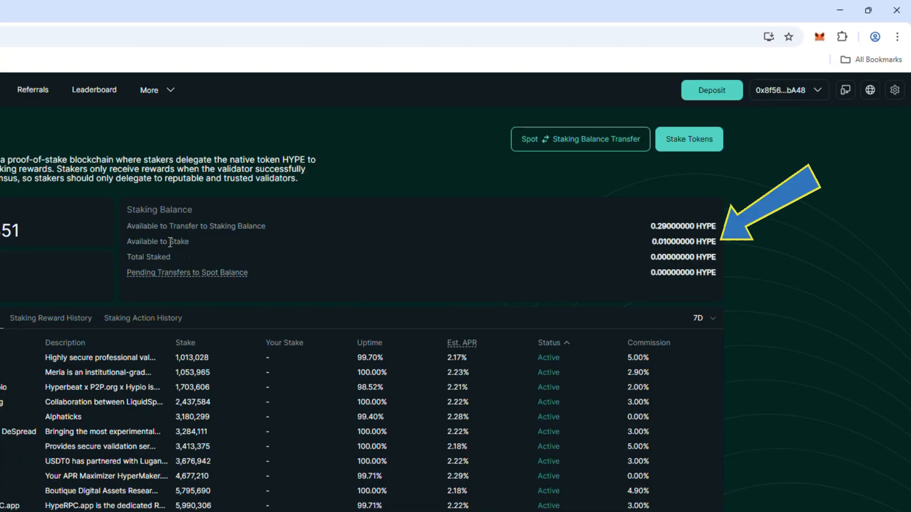
{"action": "left_click_drag", "start_coordinate": [159, 241], "coordinate": [716, 244]}
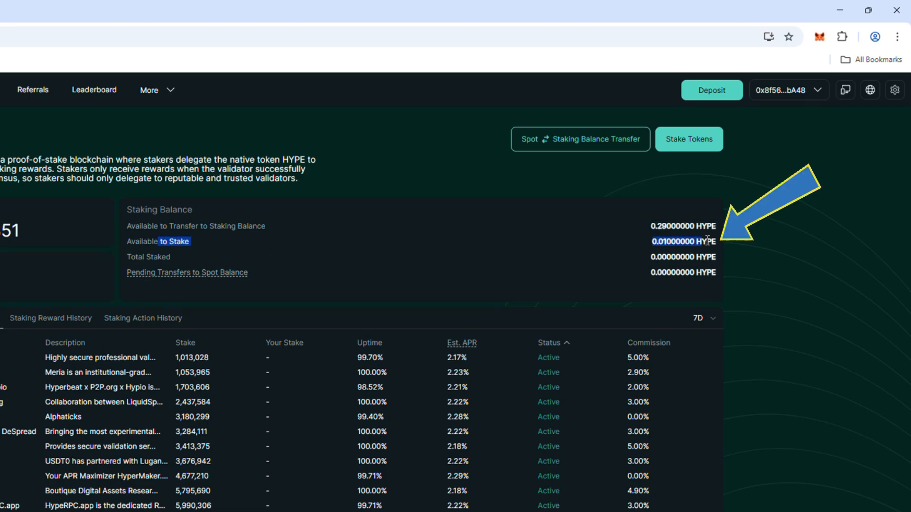
{"action": "left_click", "coordinate": [567, 248]}
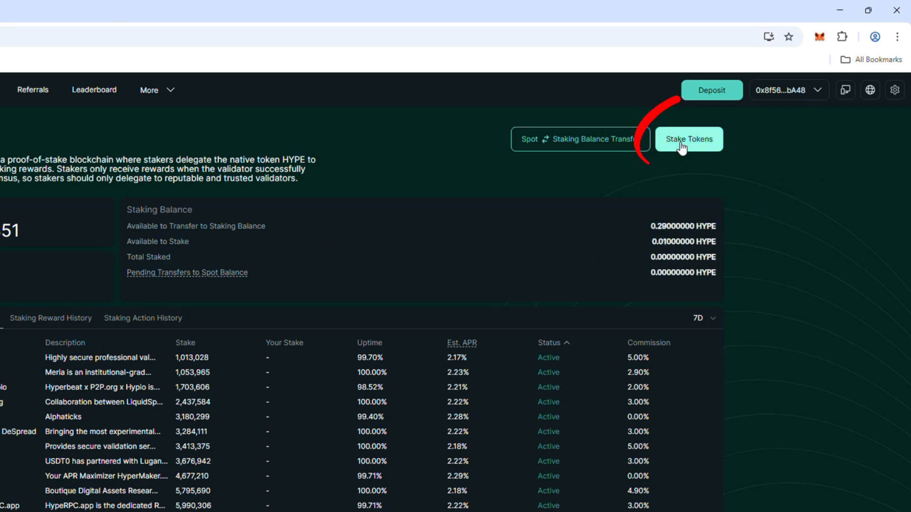
Step: In Stake Tokens, choose the Nansen x HypurrCollective validator, noting the one-day lockup
{"action": "left_click", "coordinate": [682, 143]}
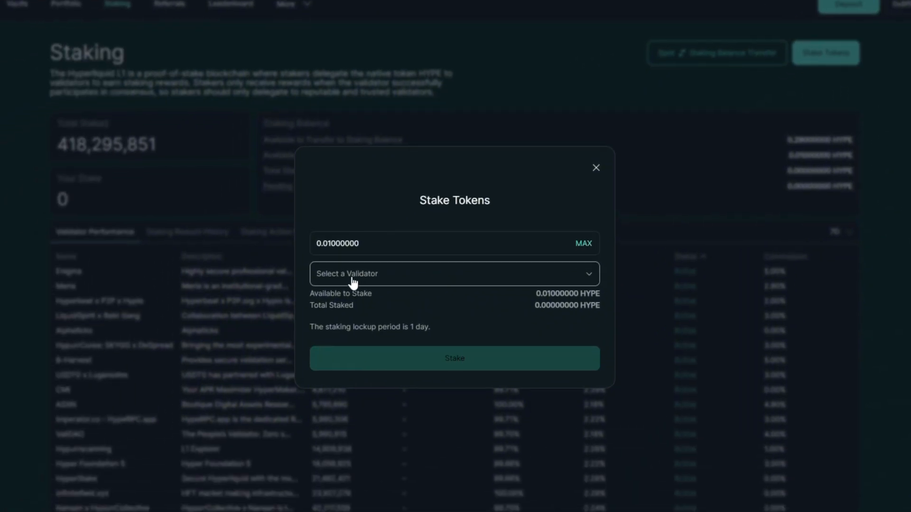
{"action": "left_click", "coordinate": [353, 278]}
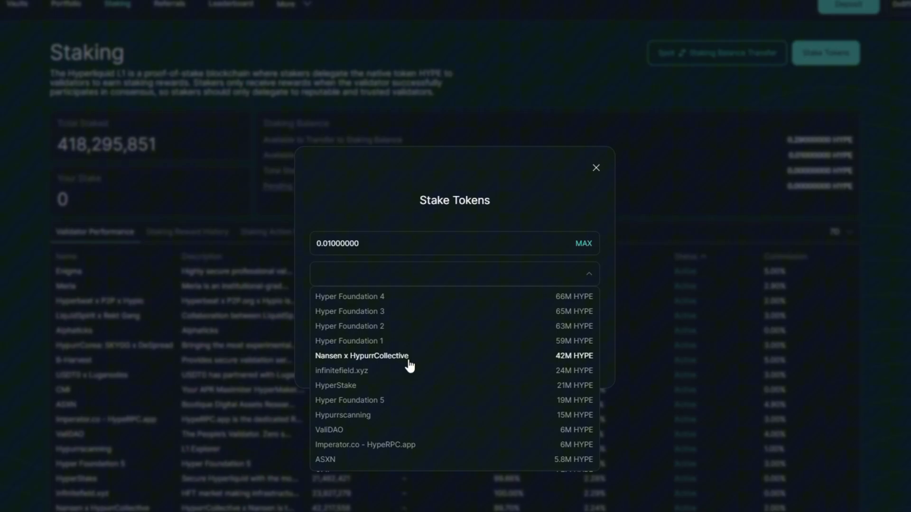
{"action": "left_click", "coordinate": [410, 357]}
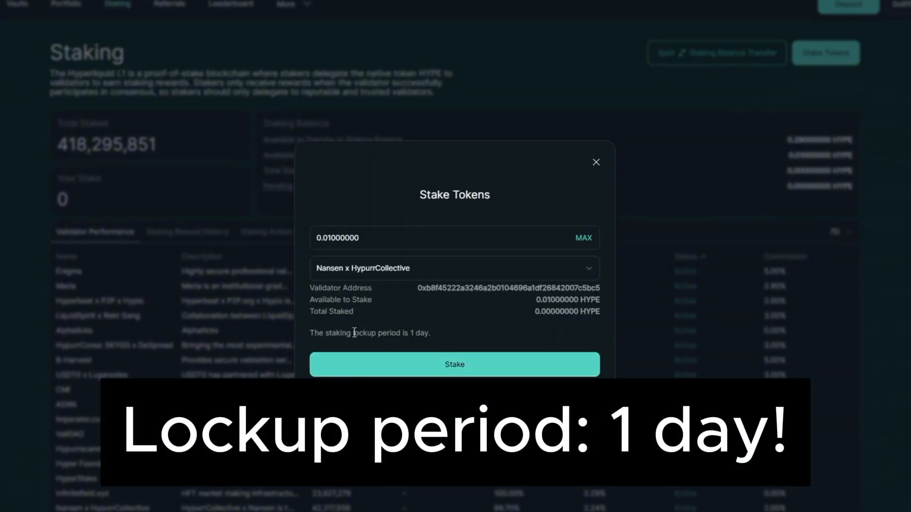
{"action": "left_click_drag", "start_coordinate": [328, 335], "coordinate": [454, 333]}
{"action": "left_click", "coordinate": [443, 339]}
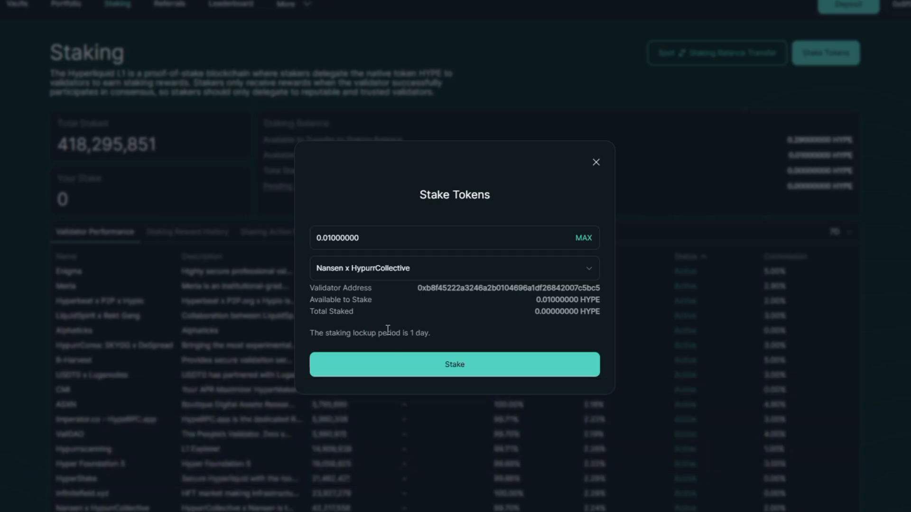
Step: Submit the 0.01 HYPE stake and confirm the signature in MetaMask
{"action": "left_click", "coordinate": [420, 371]}
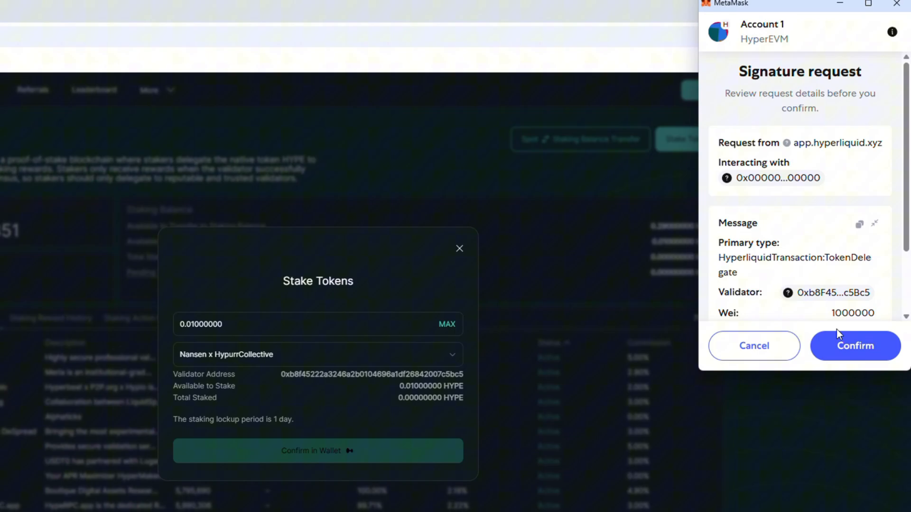
{"action": "left_click", "coordinate": [837, 353]}
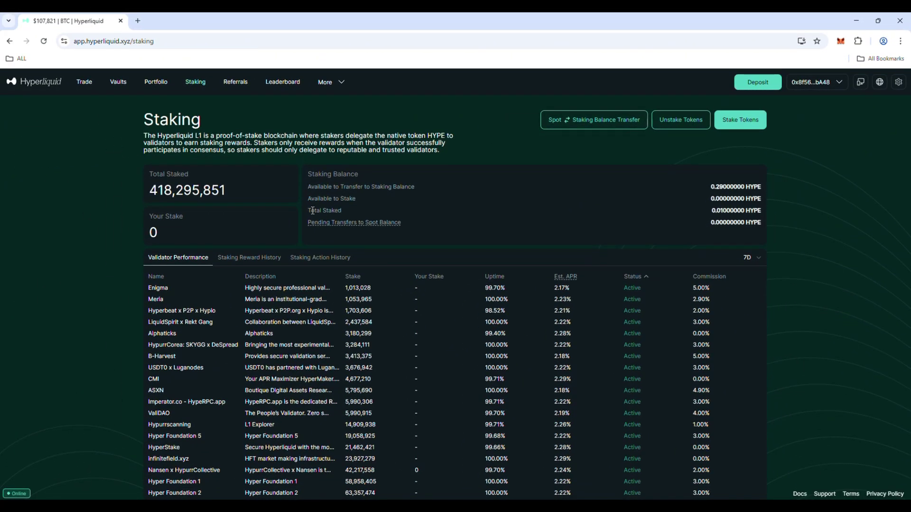
{"action": "left_click_drag", "start_coordinate": [291, 215], "coordinate": [324, 215]}
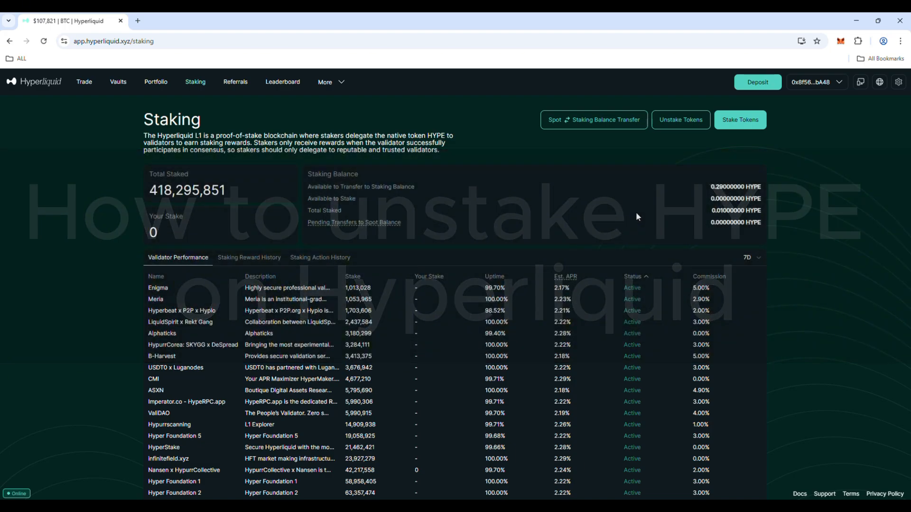
Step: In Unstake Tokens, select Nansen x HypurrCollective and review the unstaking lockup notice
{"action": "left_click", "coordinate": [680, 119]}
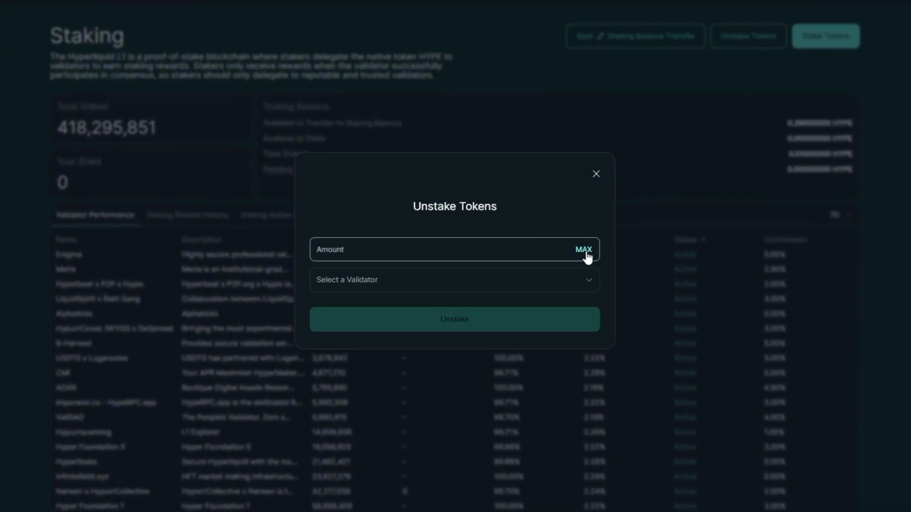
{"action": "left_click", "coordinate": [563, 280]}
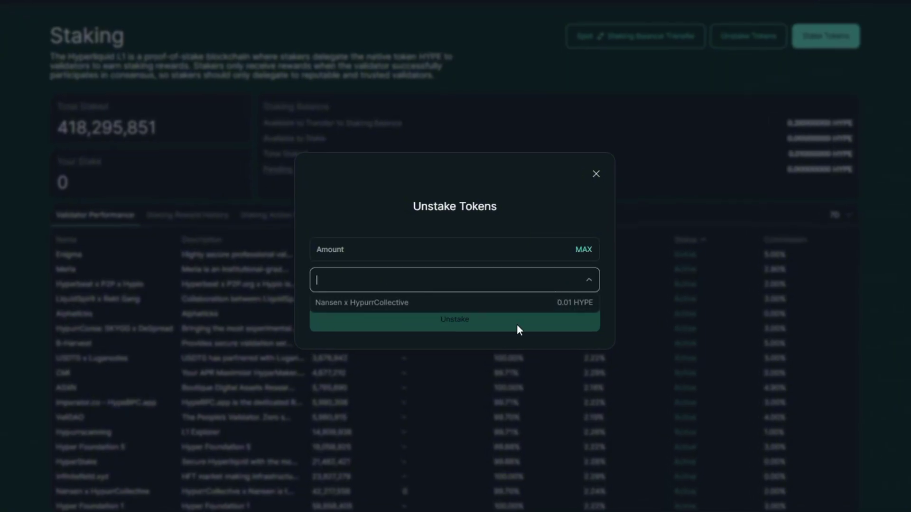
{"action": "left_click", "coordinate": [390, 302]}
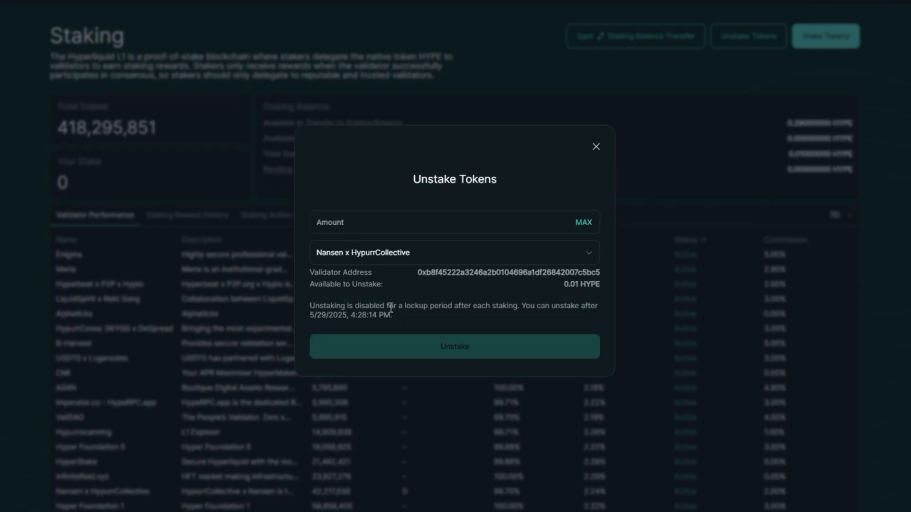
{"action": "left_click_drag", "start_coordinate": [310, 306], "coordinate": [585, 315]}
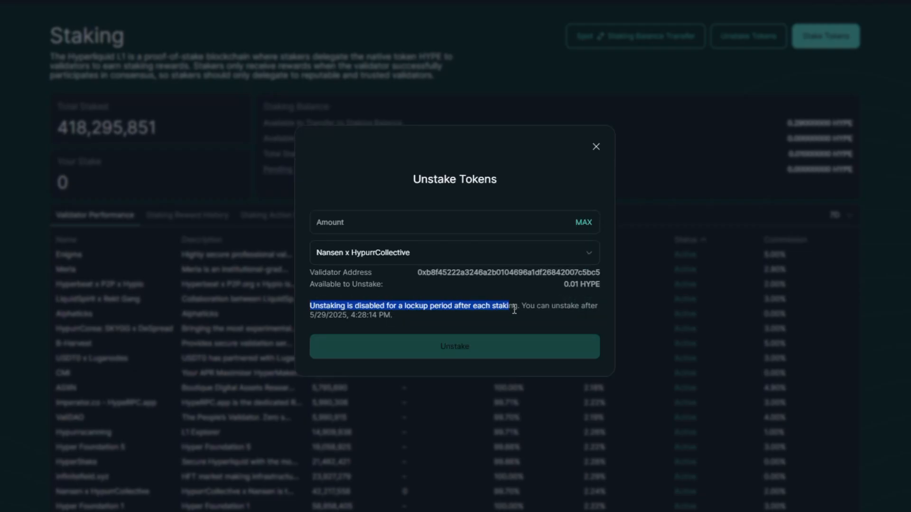
Step: Enter 0.01 HYPE to unstake, see it locked until 5/29/2025, and close the form
{"action": "left_click", "coordinate": [386, 224]}
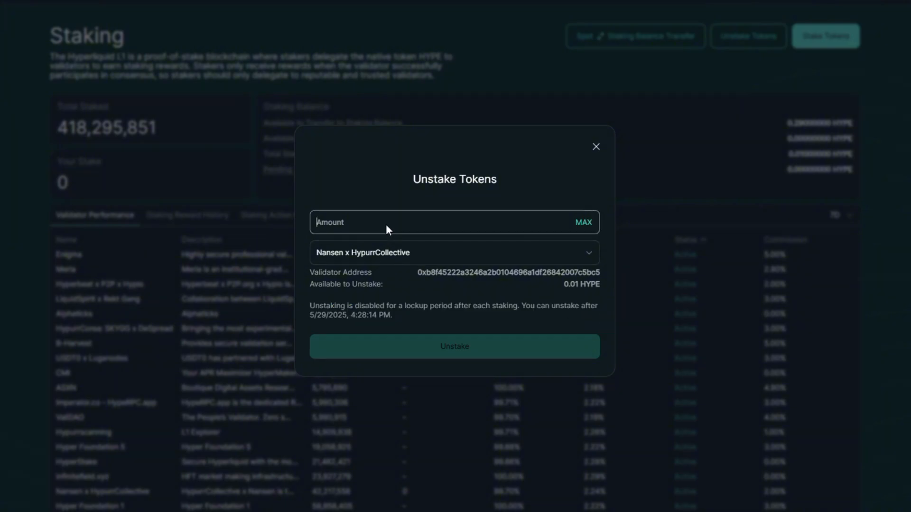
{"action": "type", "text": "0.01"}
{"action": "left_click", "coordinate": [464, 319]}
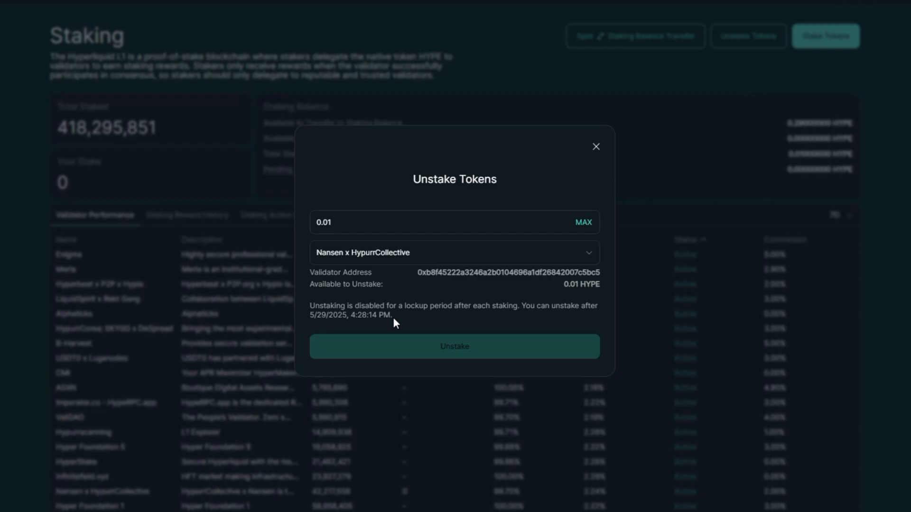
{"action": "left_click_drag", "start_coordinate": [393, 315], "coordinate": [309, 303]}
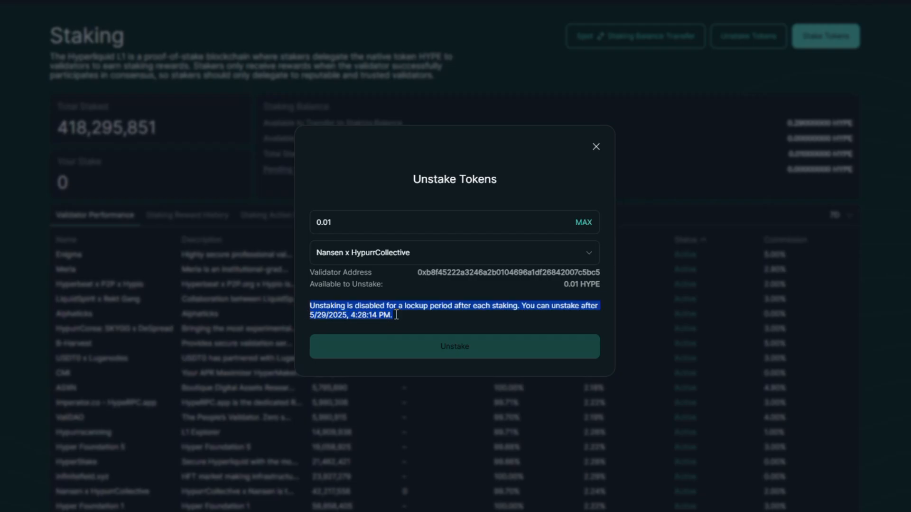
{"action": "left_click", "coordinate": [474, 299]}
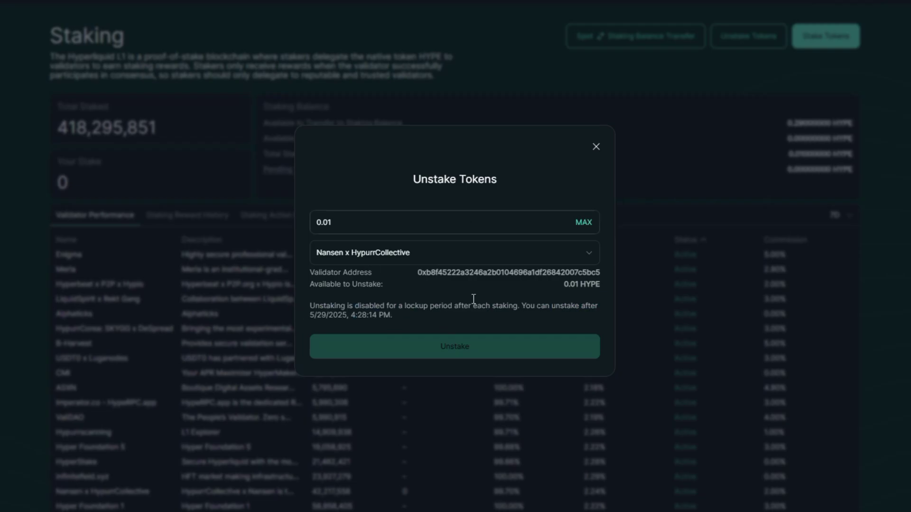
{"action": "left_click", "coordinate": [597, 148]}
{"action": "scroll", "coordinate": [472, 213], "scroll_direction": "up", "scroll_amount": 1}
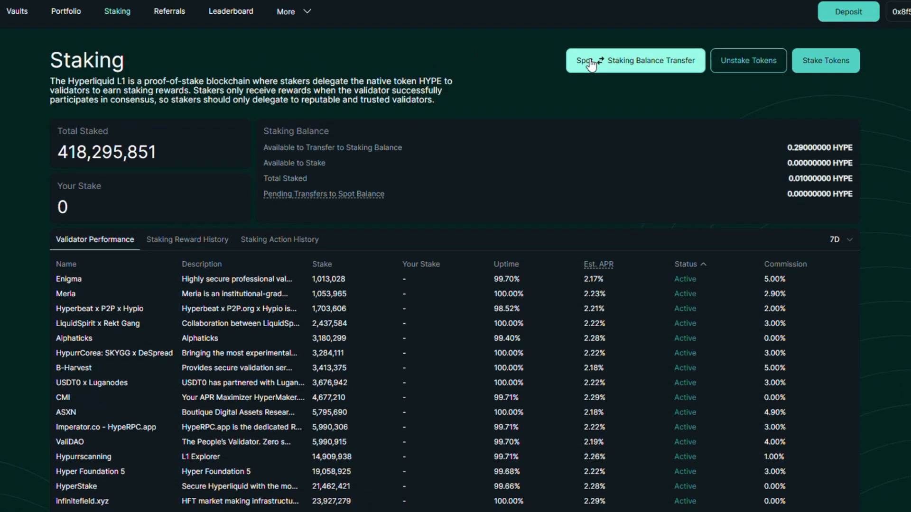
{"action": "left_click", "coordinate": [595, 72]}
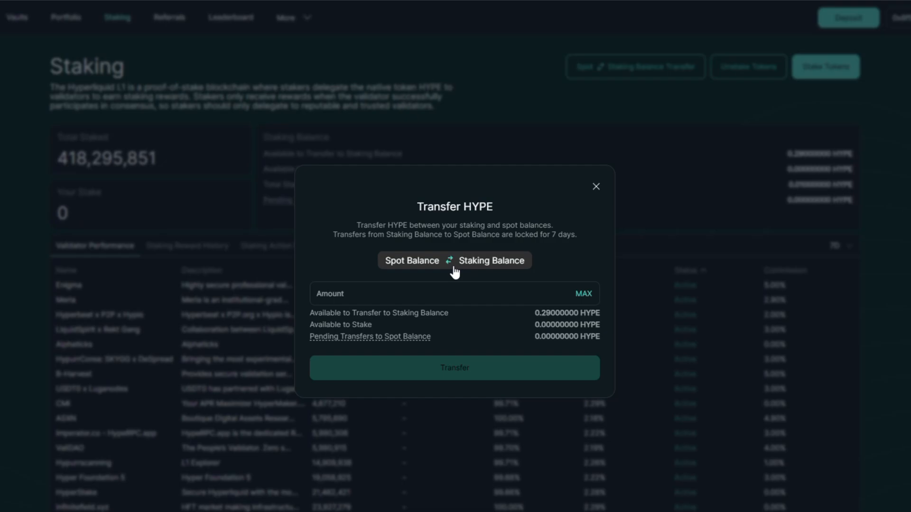
{"action": "left_click", "coordinate": [455, 263]}
{"action": "left_click", "coordinate": [498, 294]}
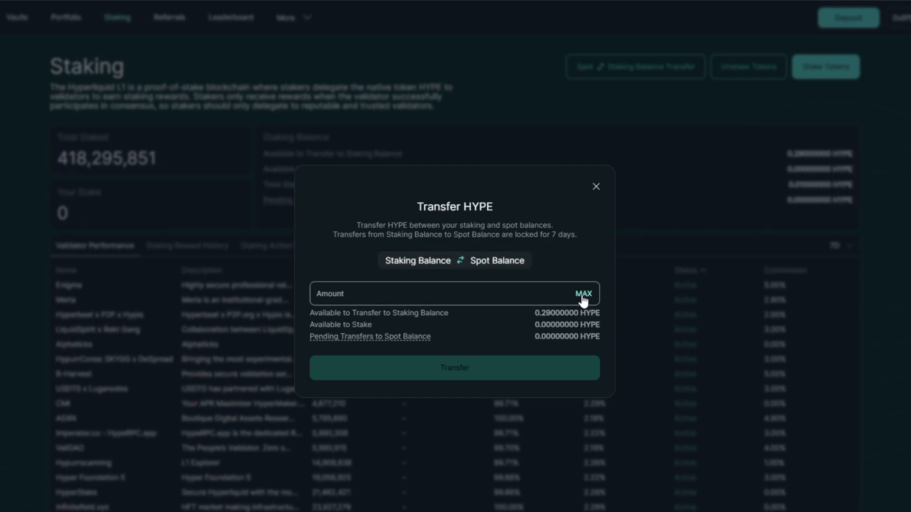
{"action": "type", "text": "0.0"}
{"action": "type", "text": "1"}
{"action": "left_click", "coordinate": [450, 376]}
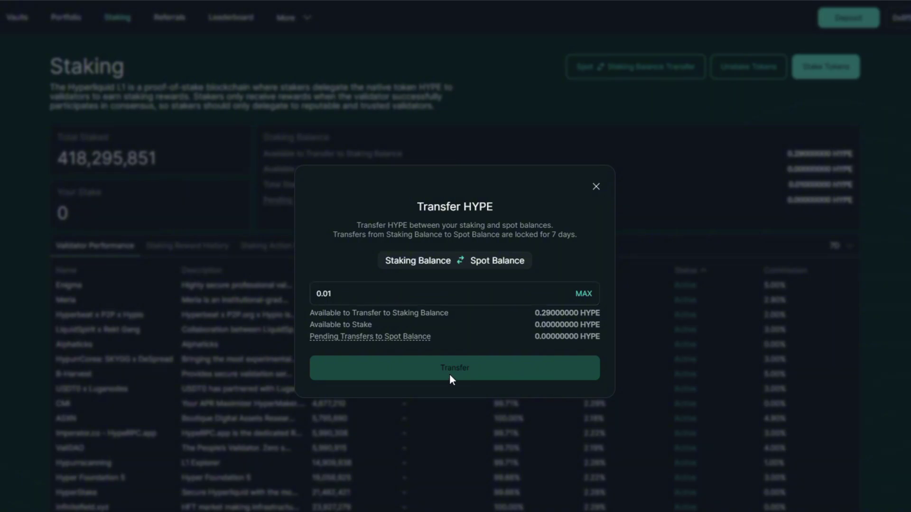
{"action": "left_click", "coordinate": [597, 187]}
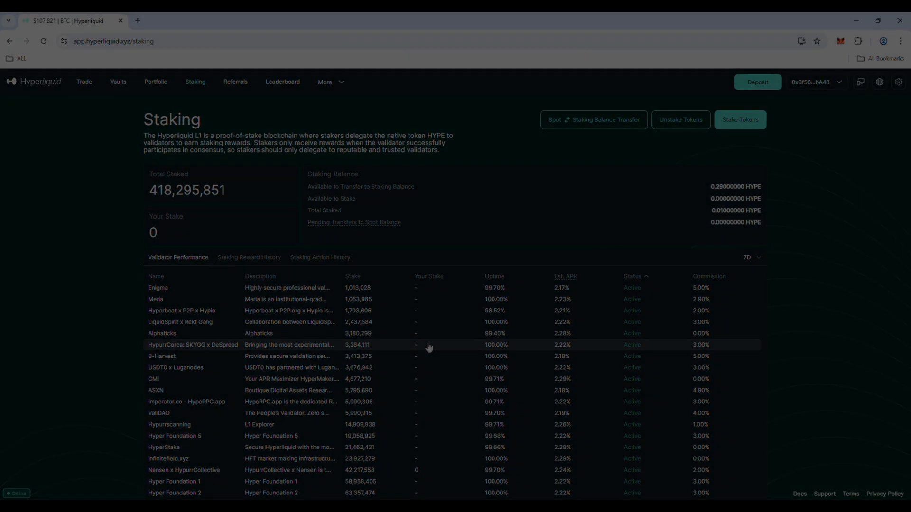
{"action": "scroll", "coordinate": [363, 258], "scroll_direction": "down", "scroll_amount": 3}
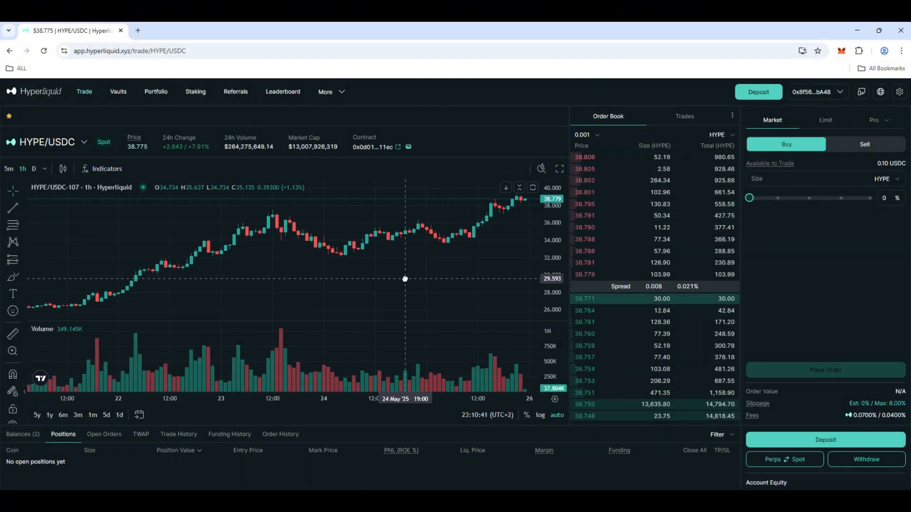